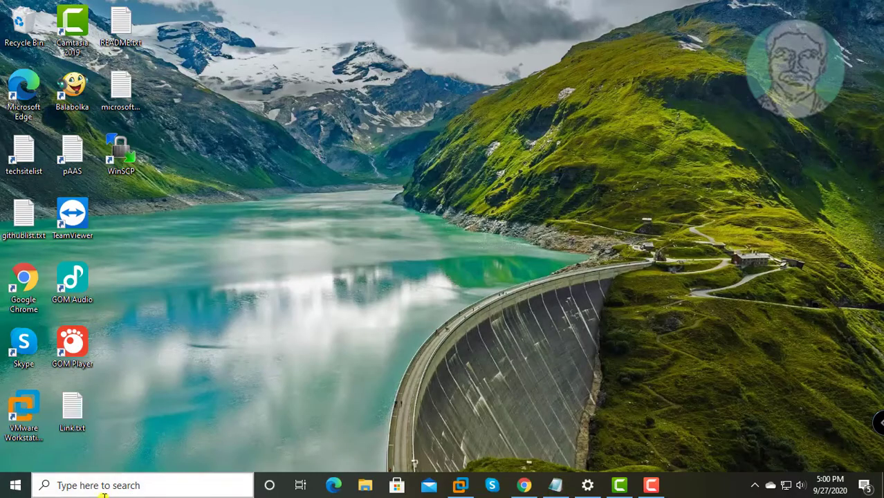
Search Windows for 'cmd' to bring up Command Prompt as the best match
left_click(108, 485)
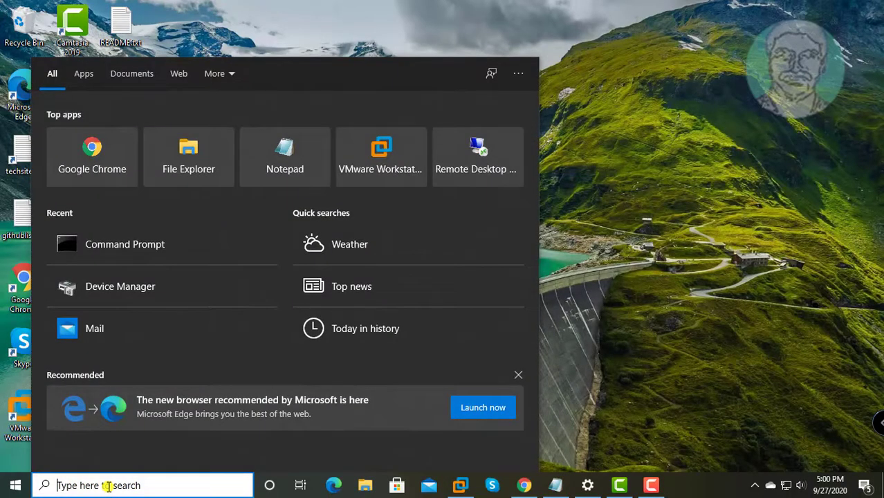
type("cmd")
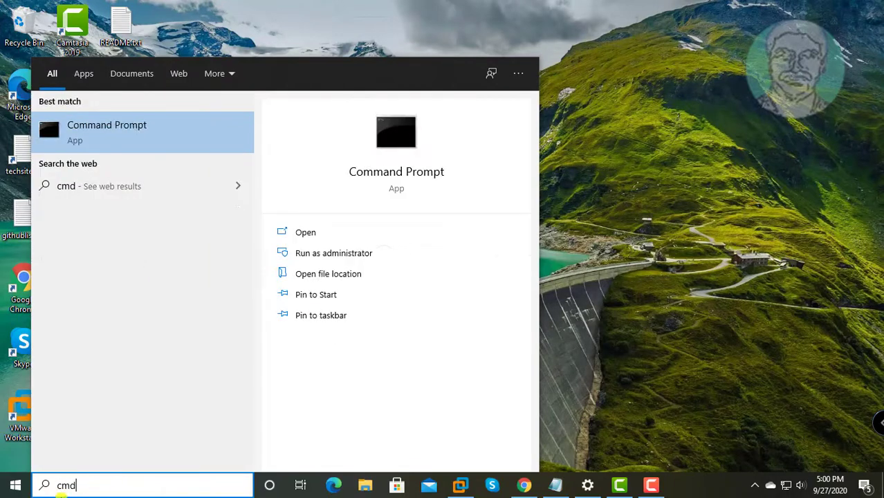
Open Command Prompt and run 'wmic baseboard get product, manufacturer'
left_click(141, 149)
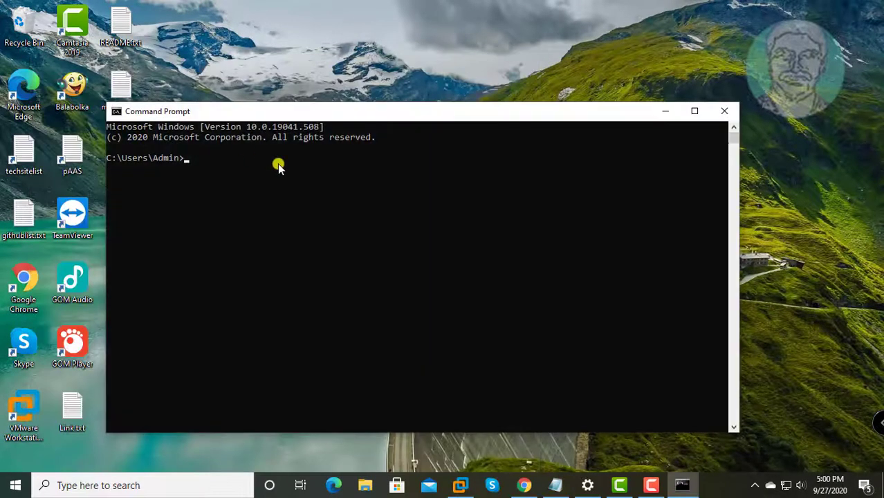
type("wmic")
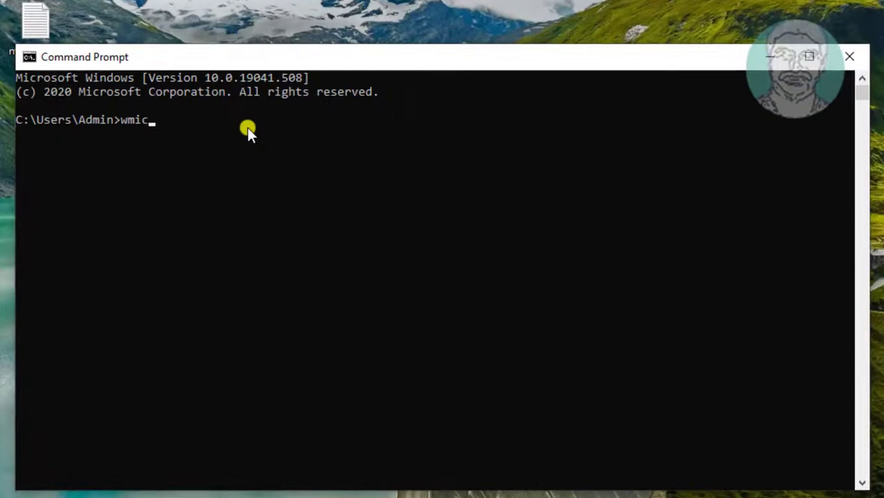
type(" base")
type("board")
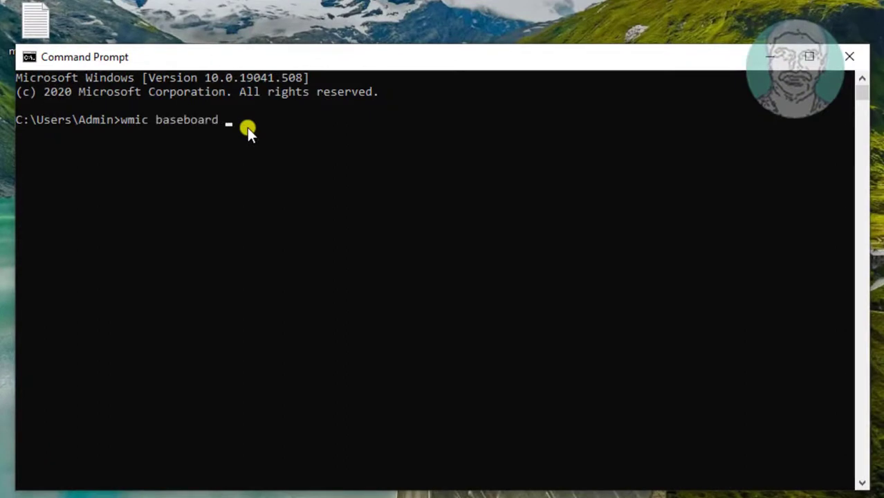
type(" get pro")
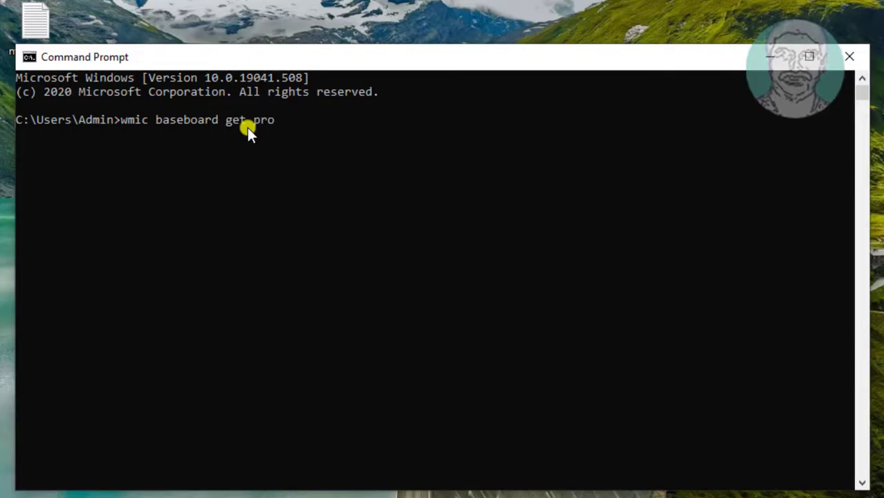
type("duct, man")
type("ufac")
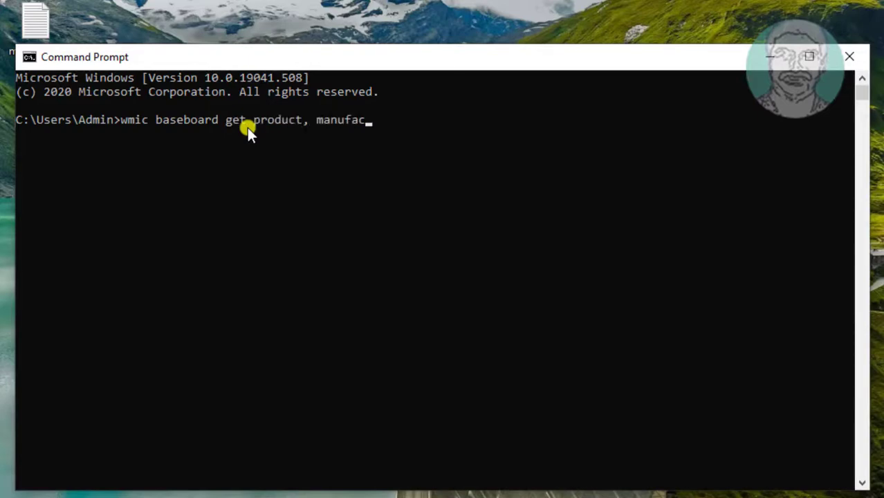
type("tu")
type("rer")
key("Return")
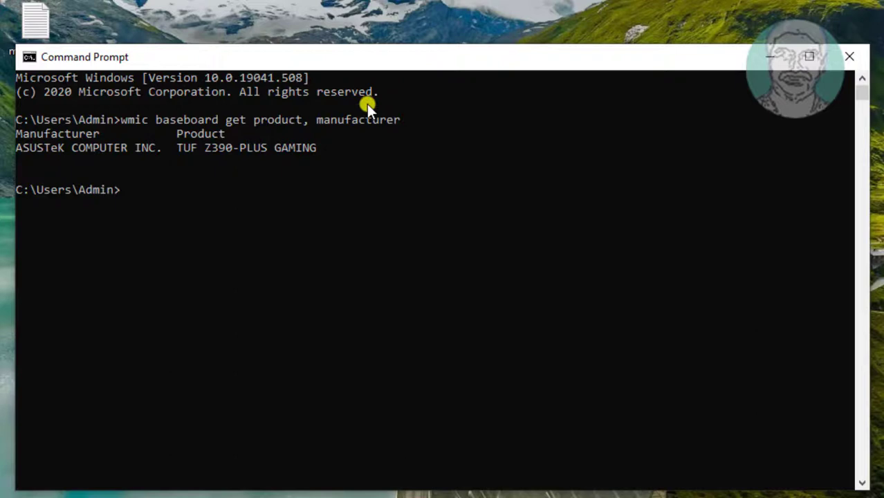
Copy the output line 'ASUSTeK COMPUTER INC. TUF Z390-PLUS GAMING' to the clipboard
left_click(40, 150)
left_click_drag(20, 148, 306, 156)
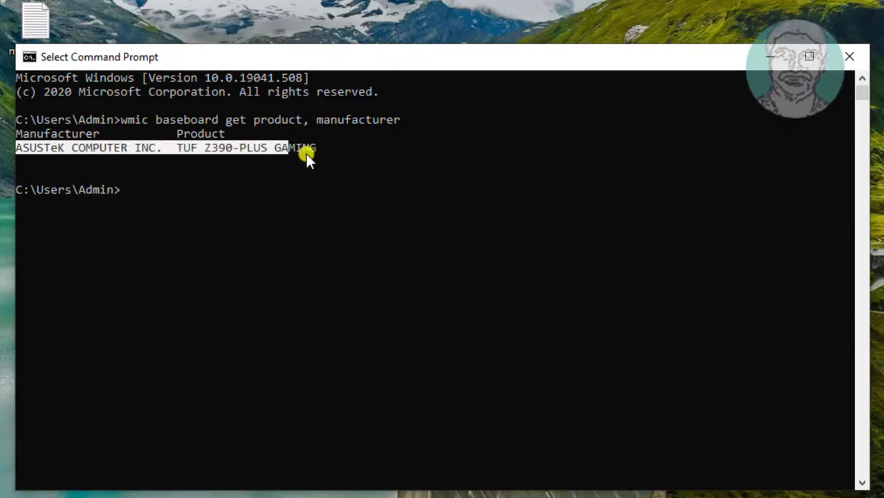
left_click(42, 58)
mouse_move(103, 212)
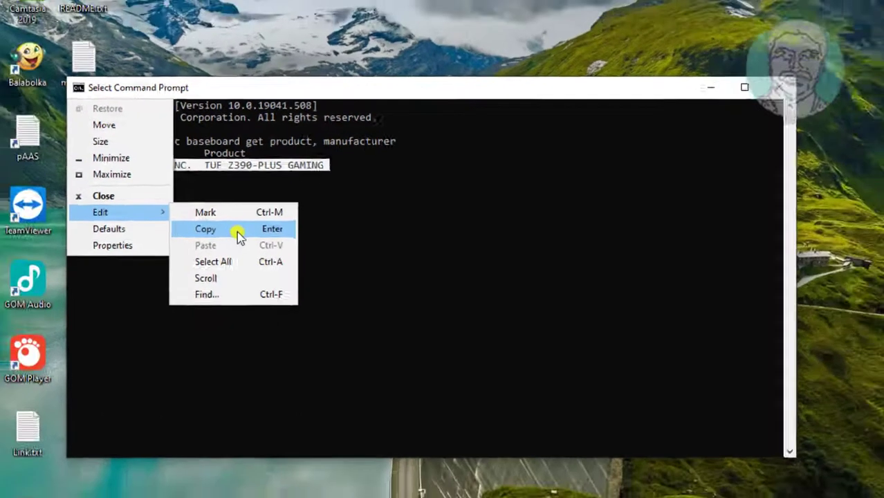
left_click(239, 235)
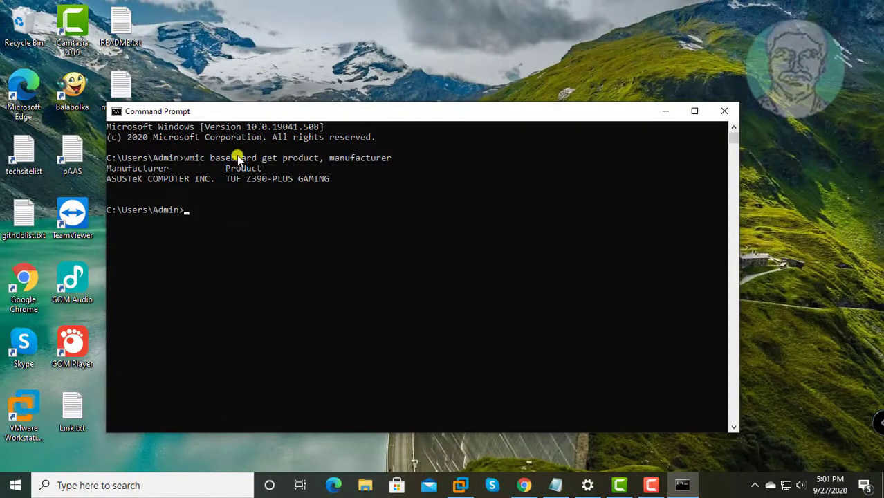
Bing-search the copied TUF Z390-PLUS GAMING name in Edge and open the ASUS Global product page
left_click(666, 112)
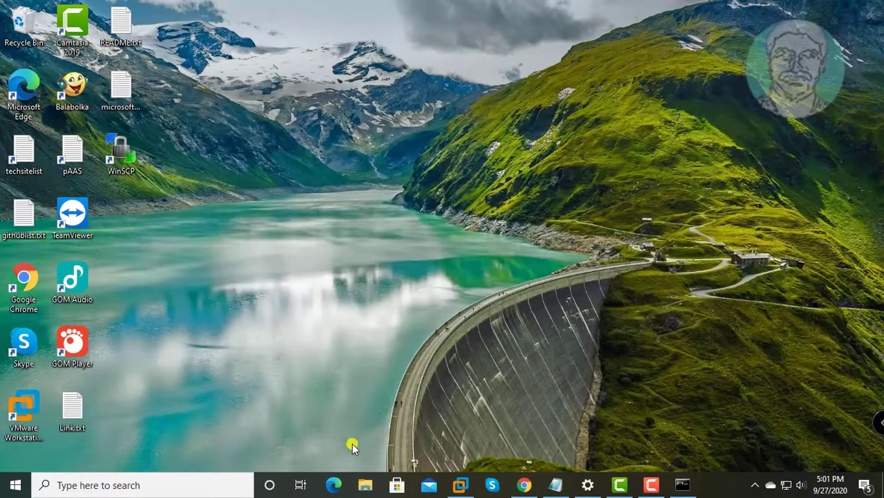
left_click(334, 486)
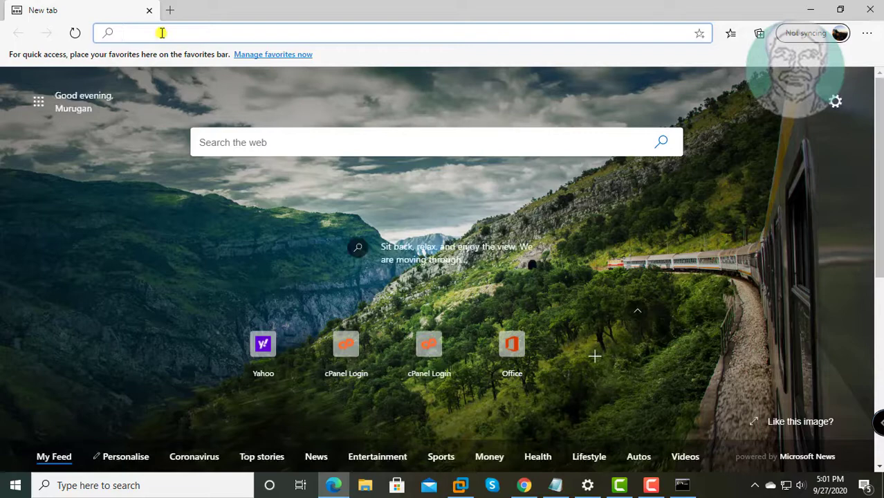
right_click(161, 33)
left_click(288, 188)
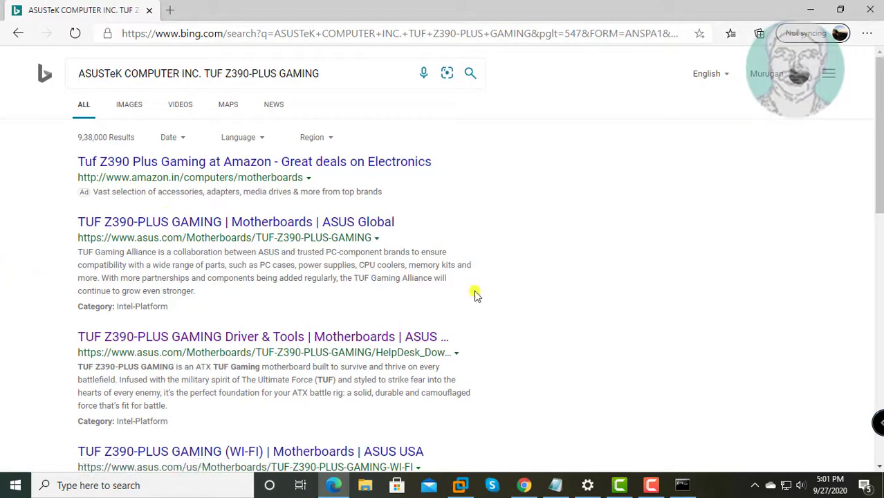
left_click(269, 222)
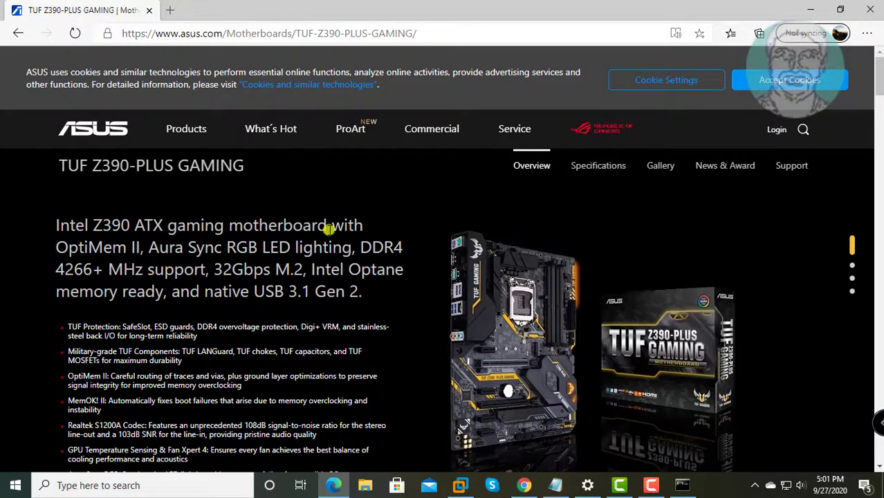
Go to the TUF Z390-PLUS GAMING Support section and its Driver & Utility downloads
scroll(273, 209, "down", 3)
scroll(273, 209, "up", 3)
left_click(791, 166)
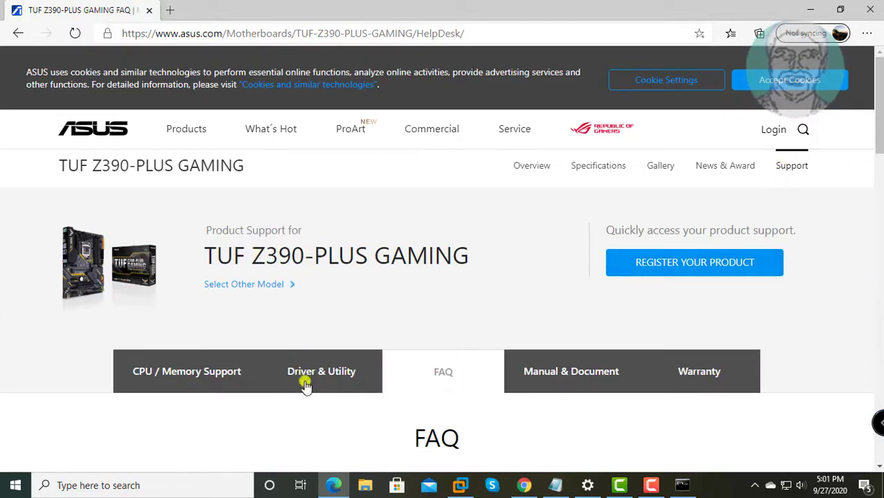
left_click(312, 372)
scroll(312, 373, "down", 3)
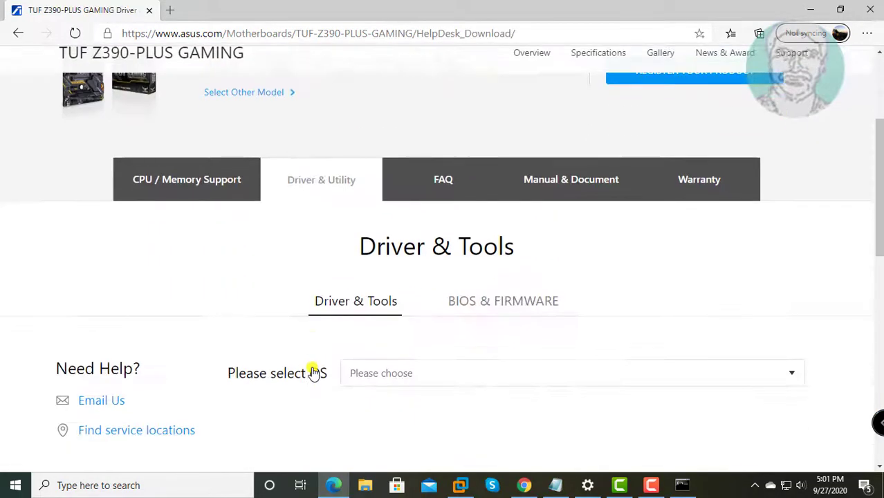
scroll(312, 372, "down", 1)
scroll(312, 373, "down", 2)
scroll(312, 373, "up", 2)
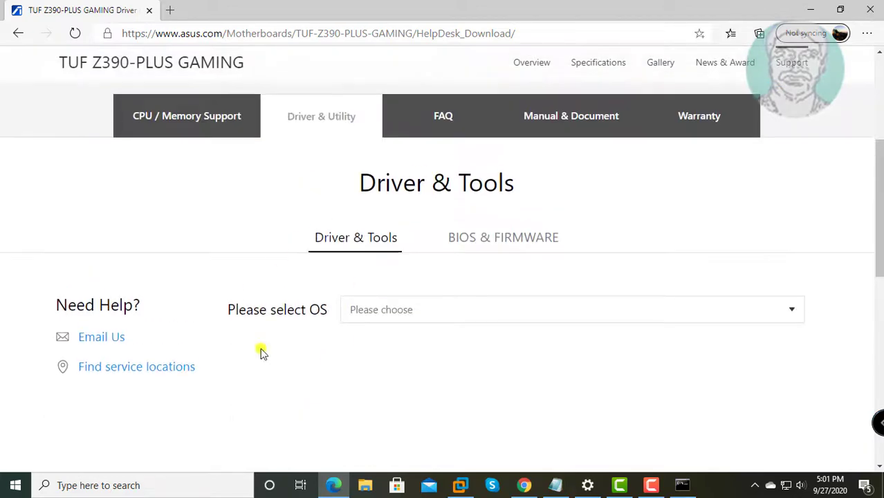
left_click(365, 484)
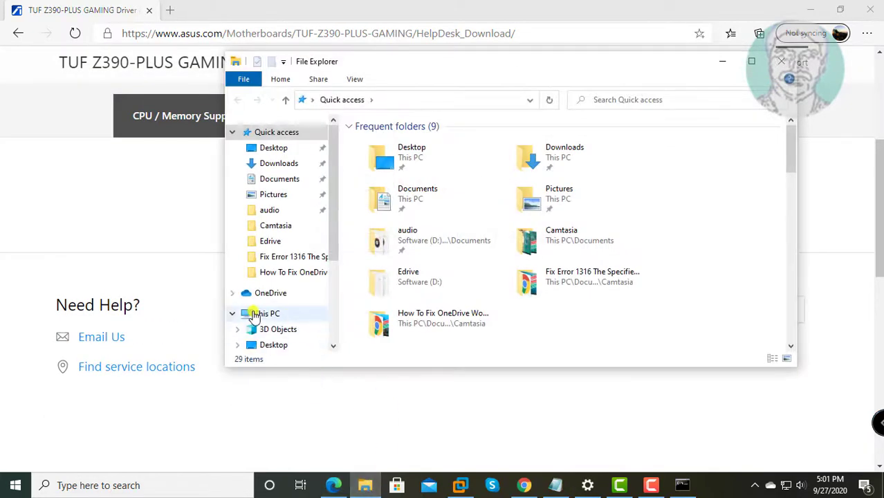
right_click(253, 315)
left_click(321, 300)
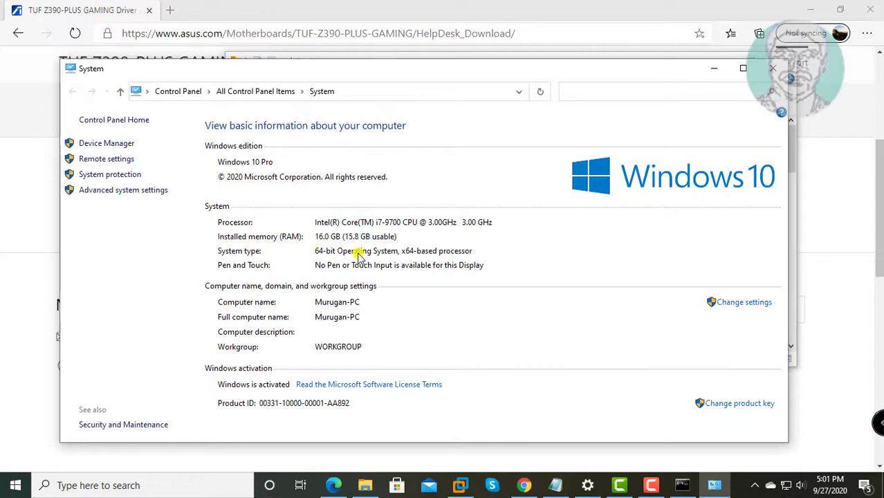
left_click(774, 69)
Choose Windows 10 64-bit as the OS and browse the driver list to VGA Drivers
left_click(787, 66)
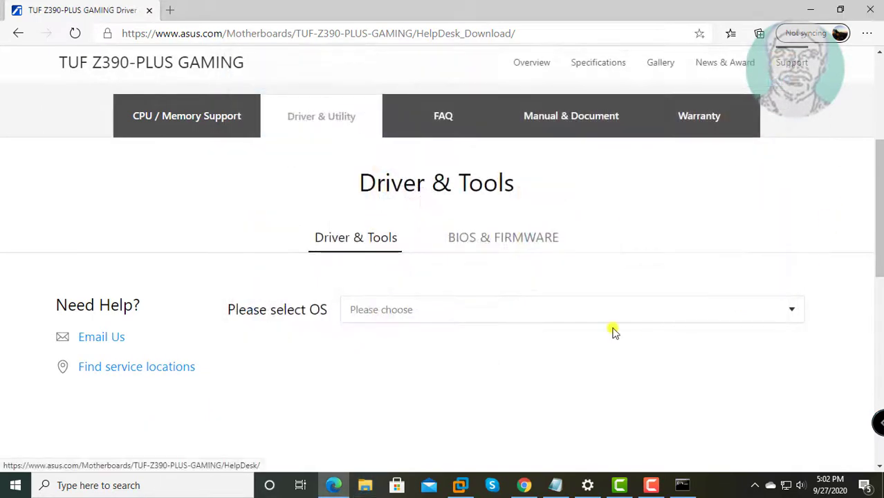
left_click(790, 313)
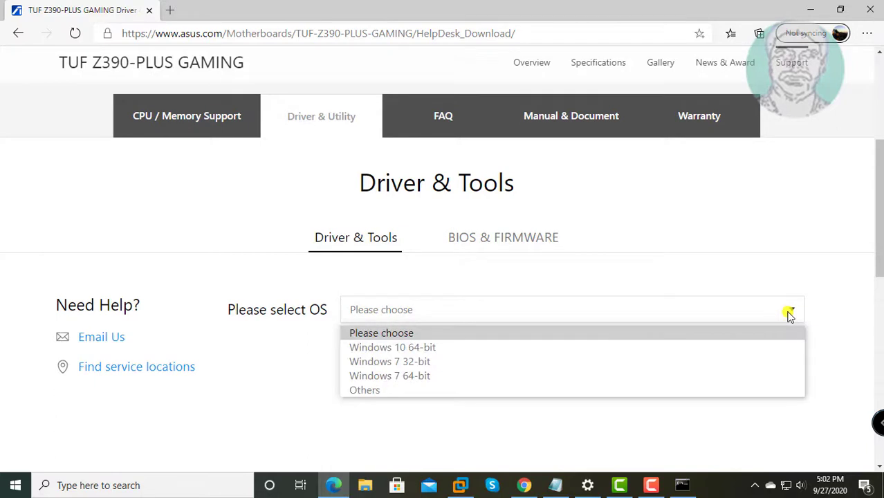
left_click(396, 349)
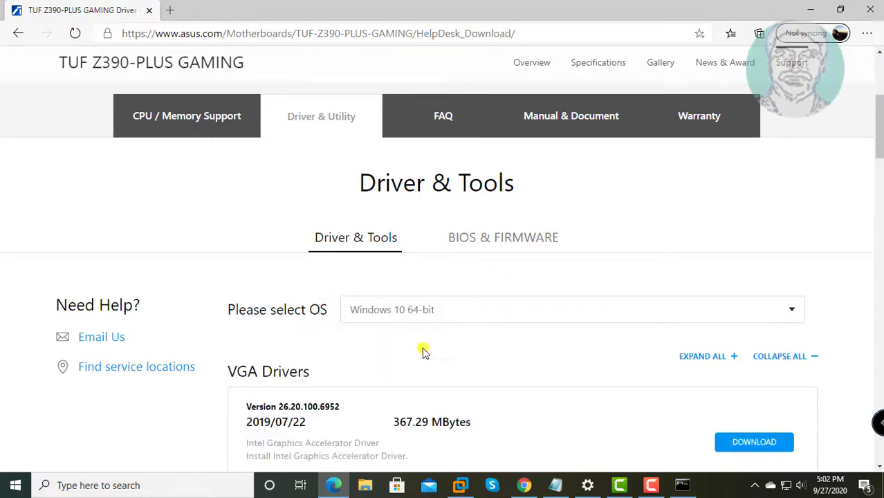
scroll(429, 360, "down", 2)
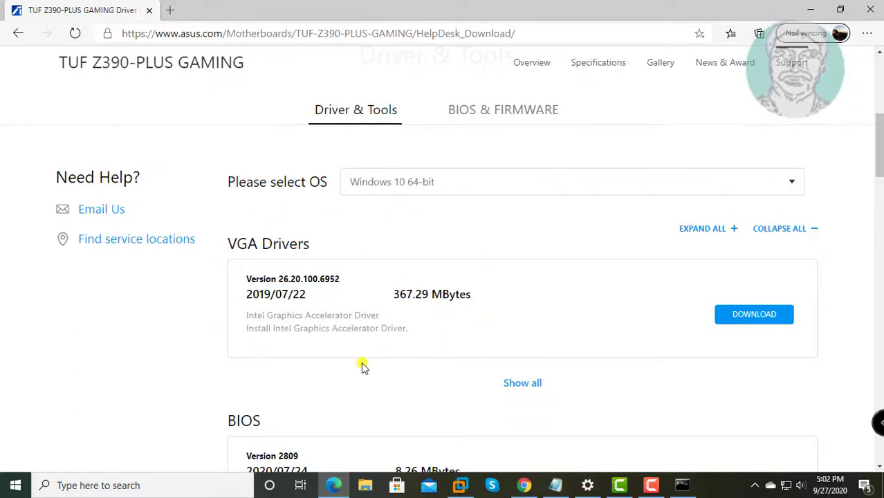
scroll(363, 338, "down", 4)
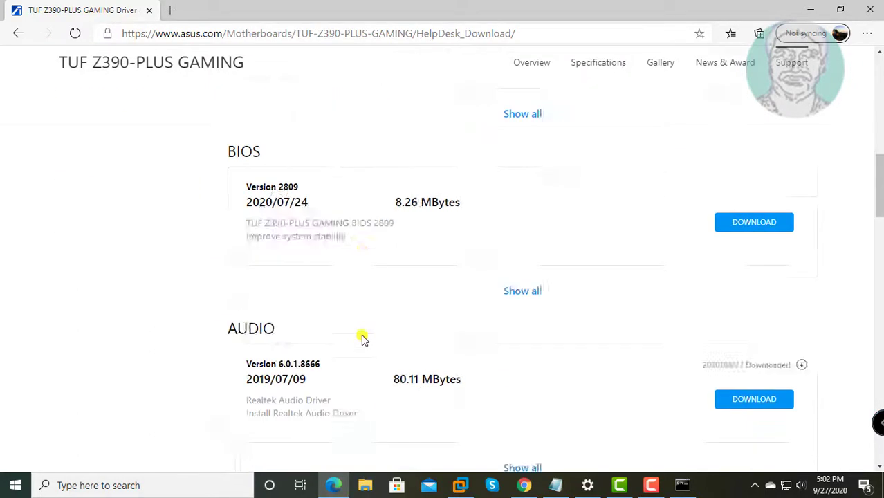
scroll(361, 336, "down", 2)
scroll(362, 336, "down", 5)
scroll(361, 336, "down", 5)
scroll(361, 336, "down", 5)
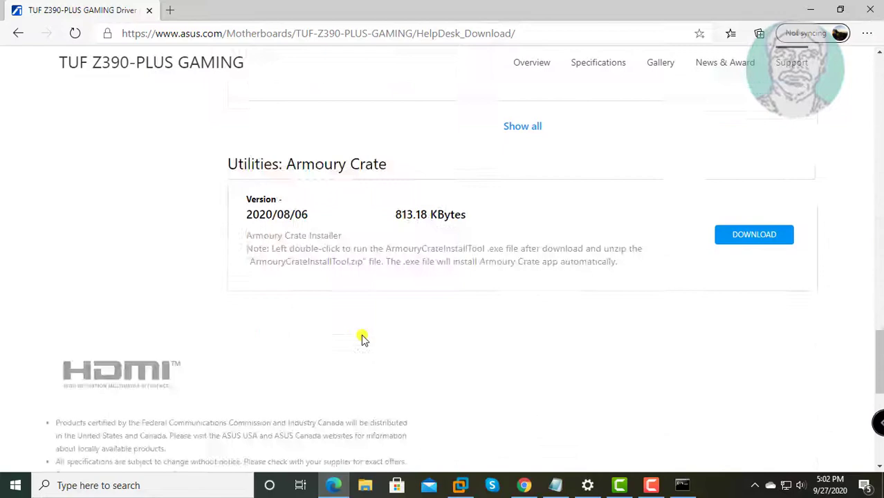
scroll(362, 335, "up", 10)
scroll(362, 336, "up", 8)
scroll(361, 336, "up", 5)
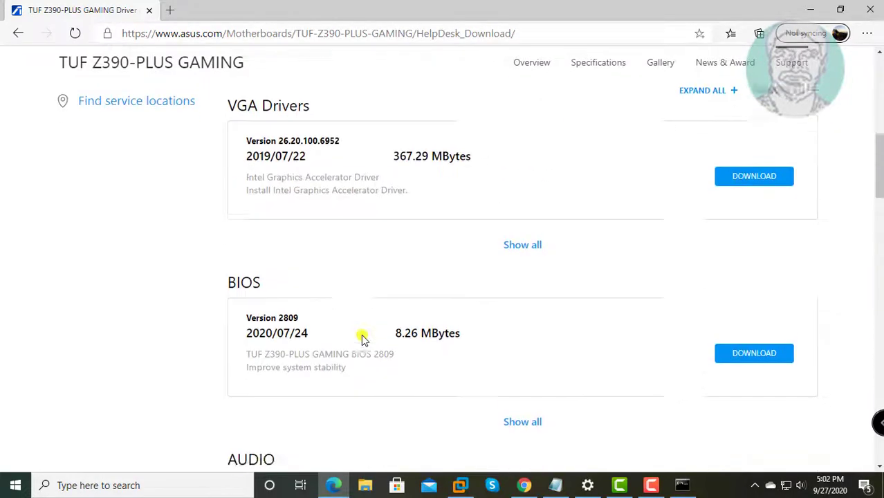
scroll(362, 337, "up", 3)
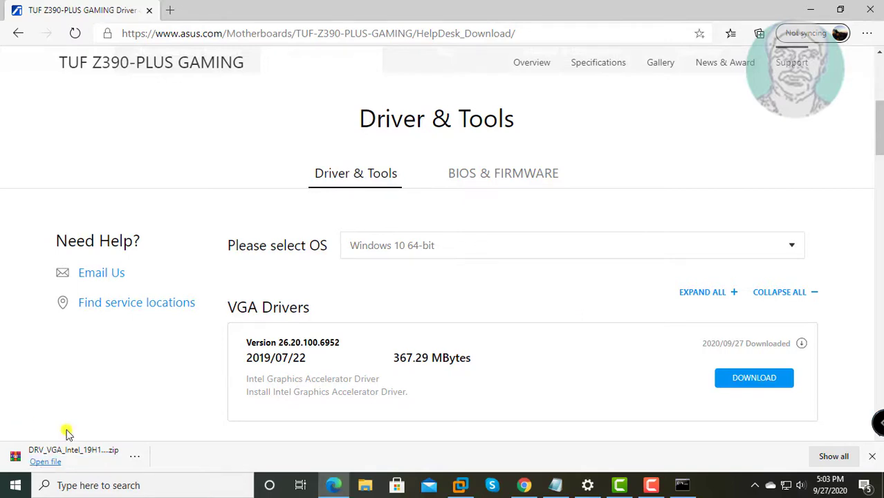
Open the downloaded driver zip in WinRAR, dismissing the license reminder
left_click(45, 462)
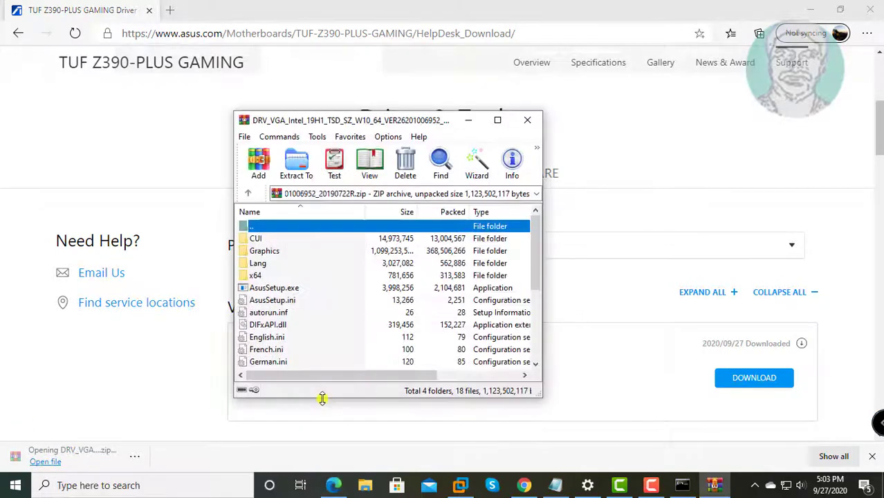
left_click(814, 9)
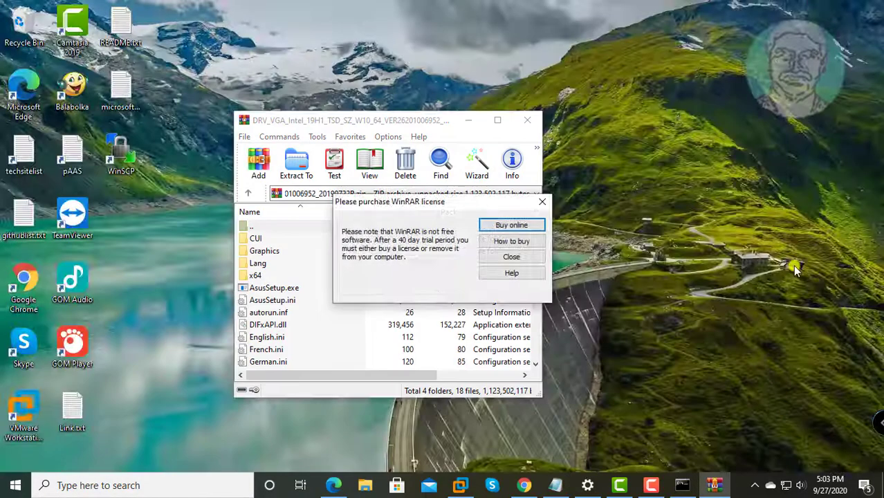
left_click(542, 202)
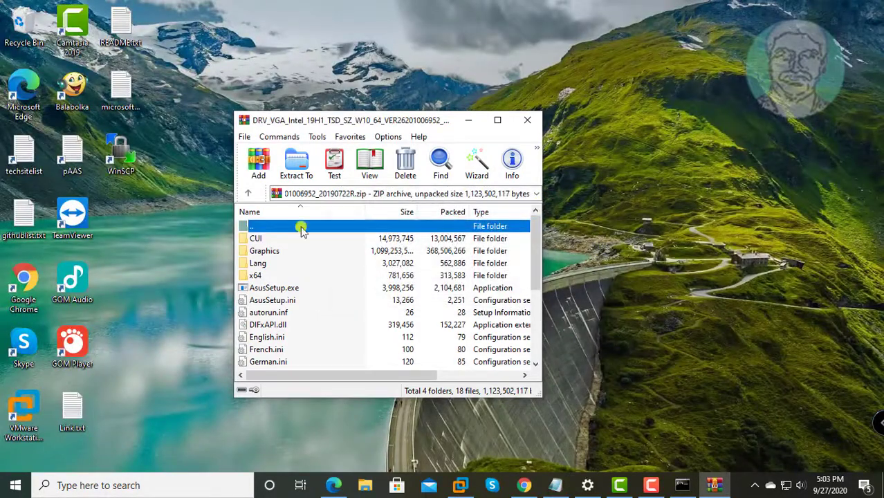
Extract it into a new archive-named folder on the Desktop, then close WinRAR
left_click(299, 166)
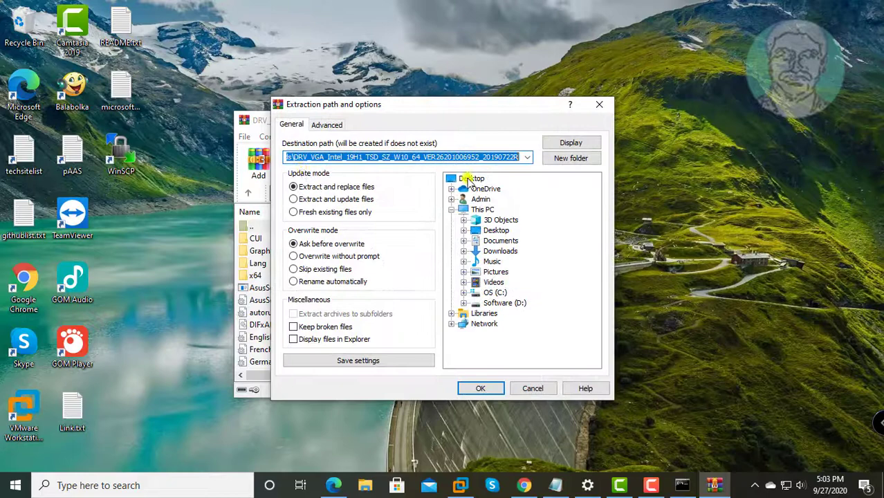
left_click(470, 179)
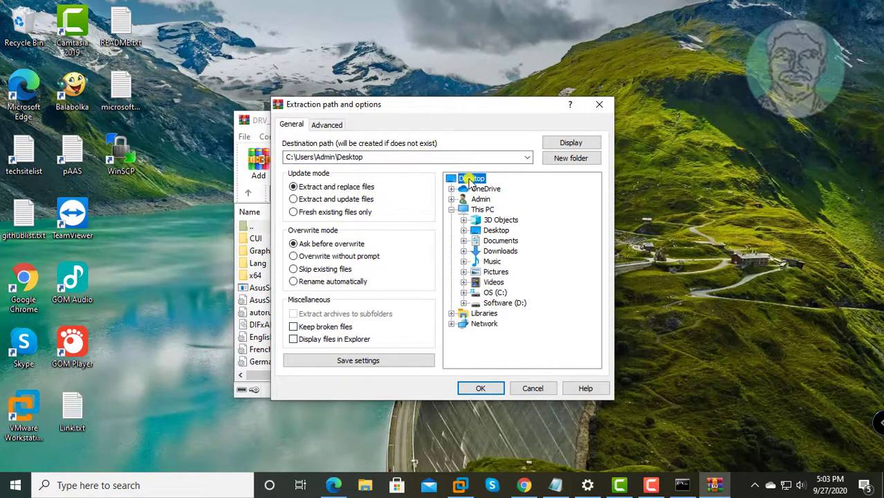
left_click(569, 159)
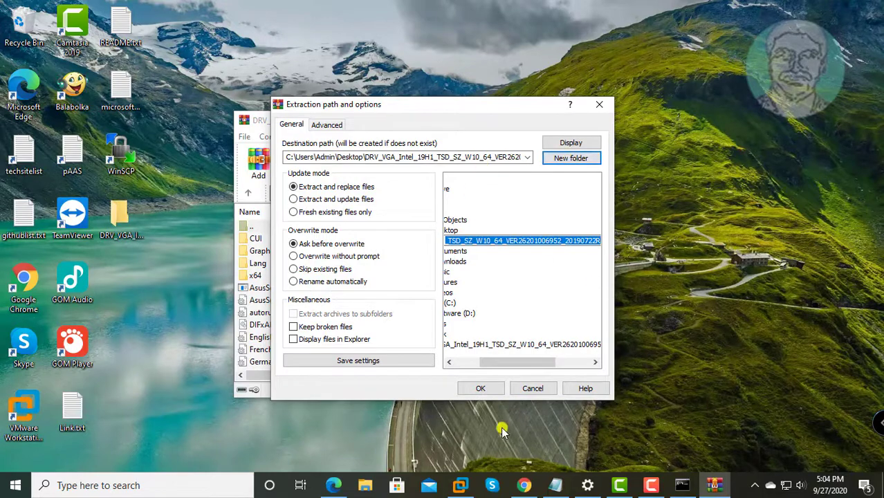
left_click(482, 389)
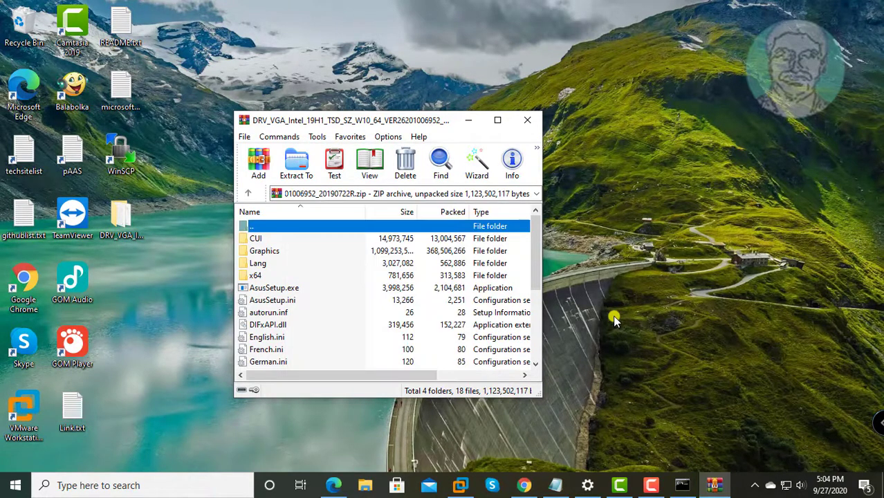
left_click(523, 123)
Open the DRV_VGA folder on the desktop and run AsusSetup.exe
double_click(121, 218)
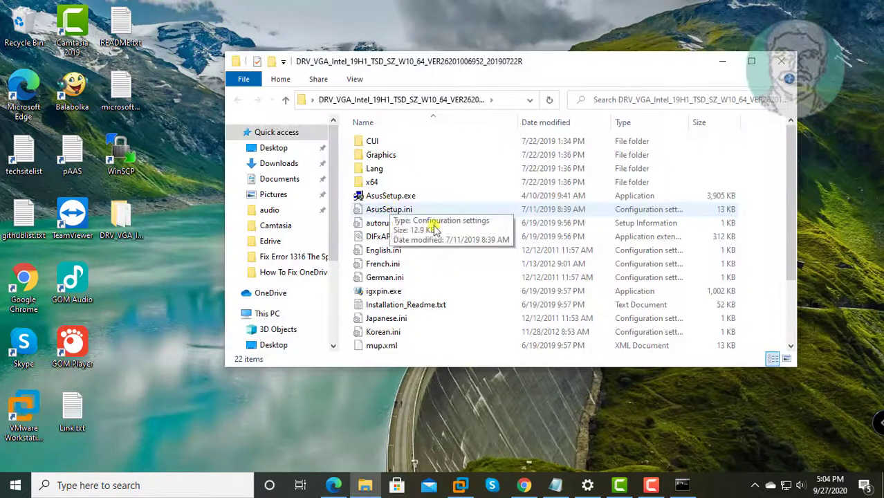
mouse_move(390, 195)
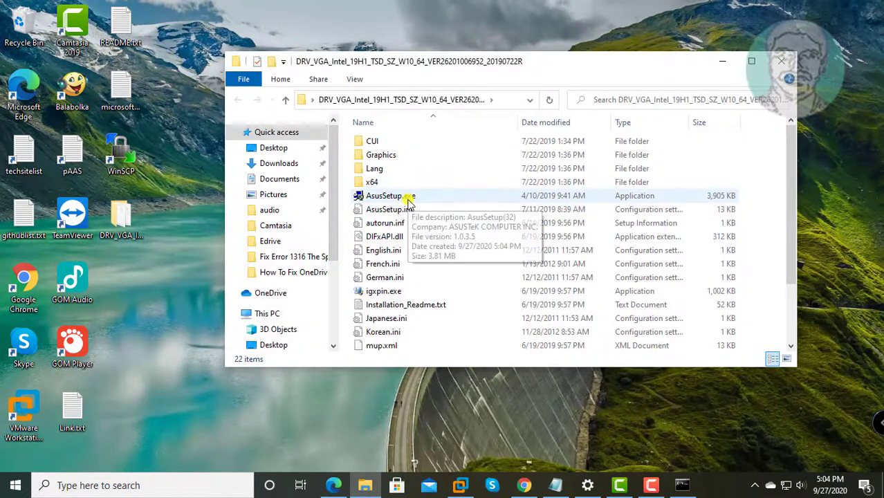
double_click(408, 198)
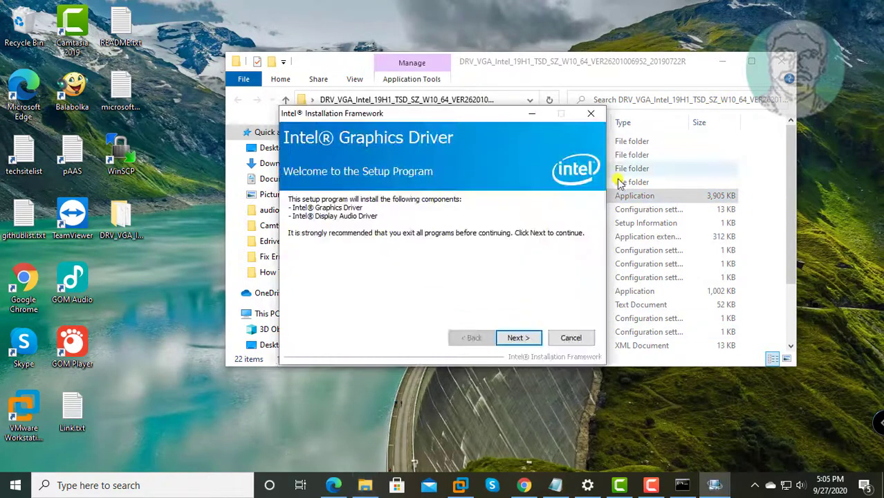
Go through the Welcome, license (Yes), Readme and progress pages until Setup Is Complete
left_click(786, 64)
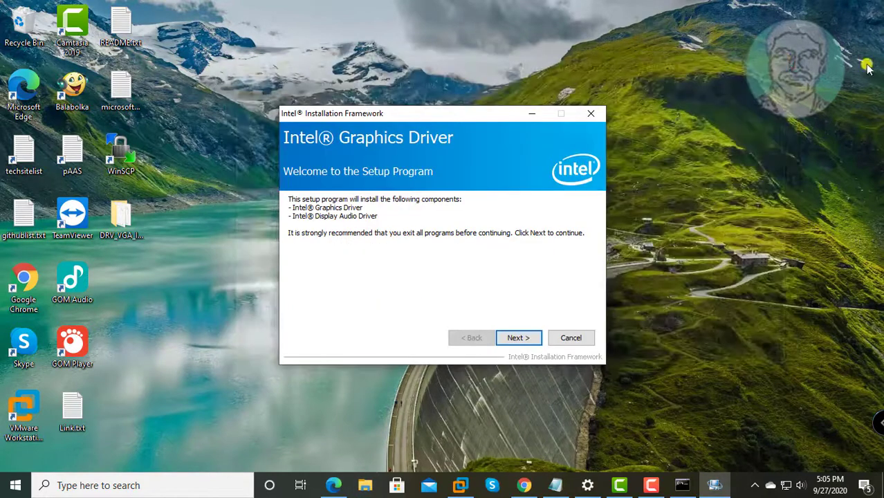
left_click(520, 339)
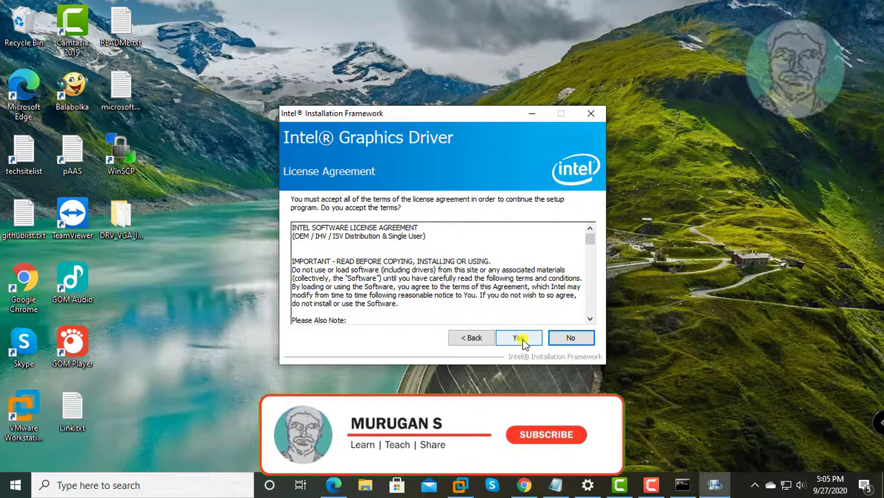
left_click(524, 340)
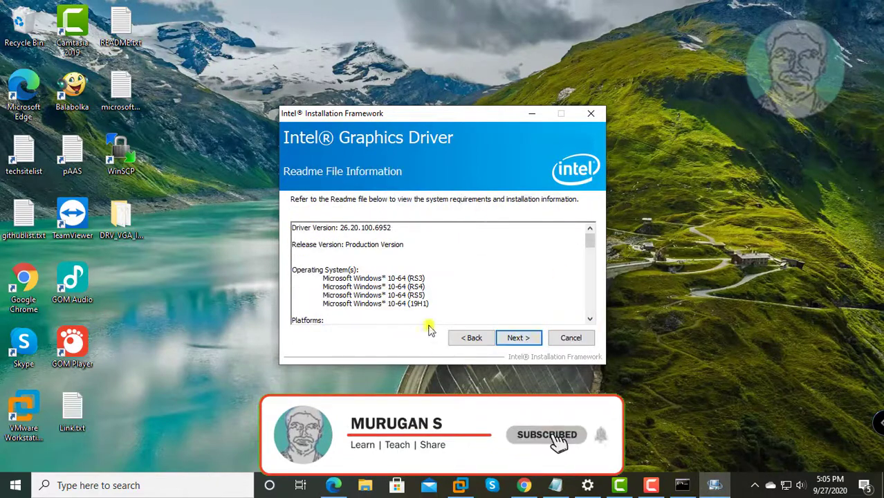
left_click(527, 337)
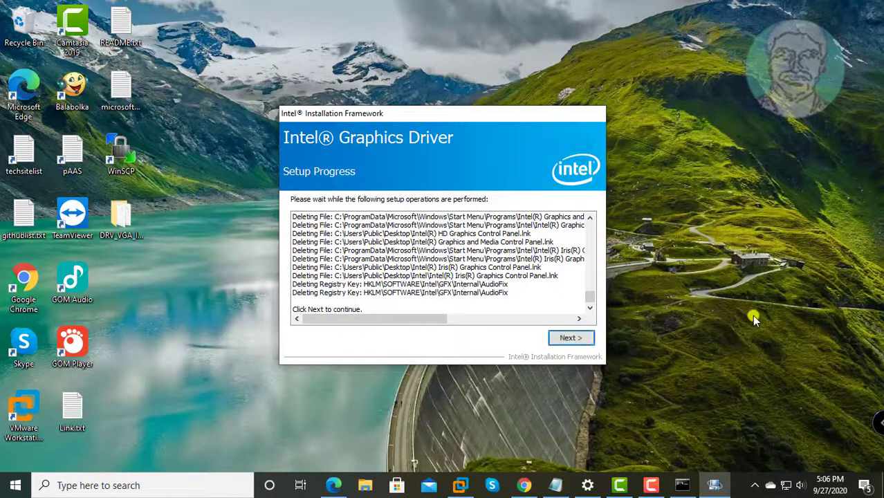
left_click(566, 338)
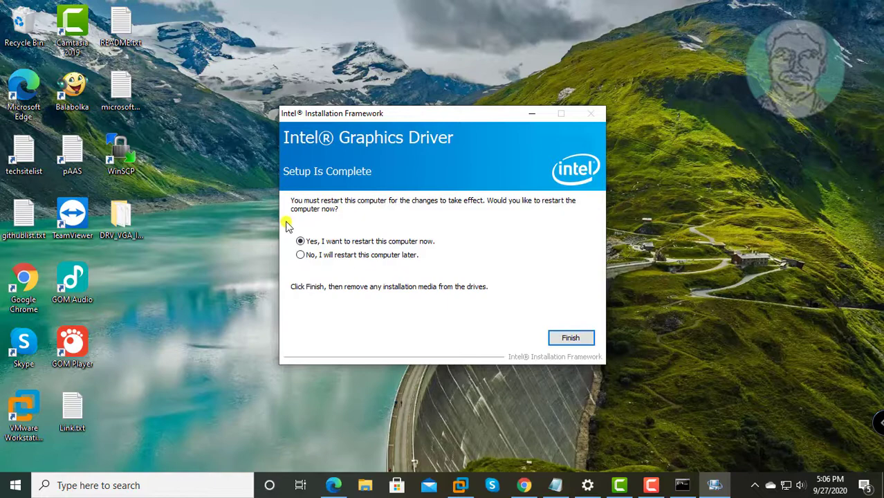